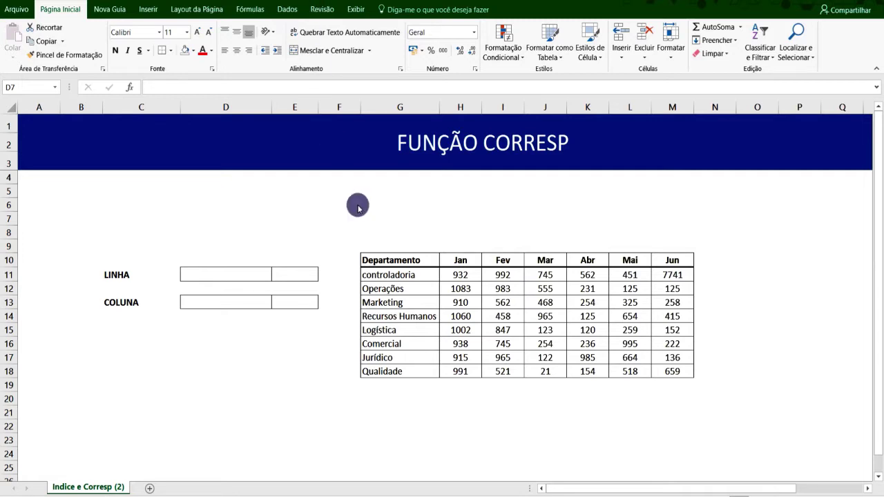
Highlight the department names column, from Controladoria down to Marketing.
left_click(399, 275)
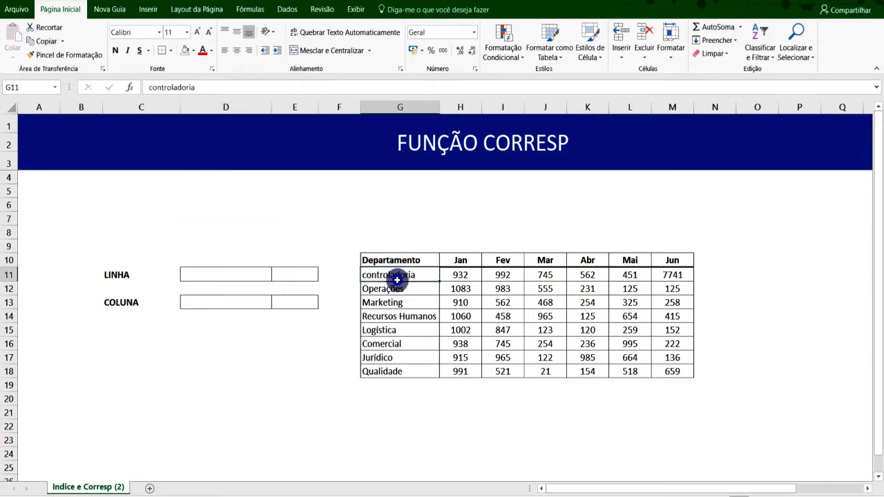
left_click_drag(397, 272, 399, 385)
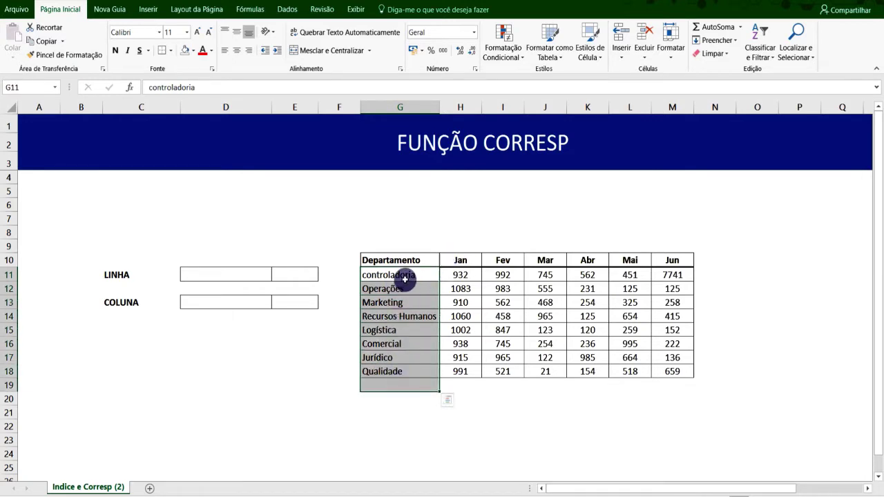
left_click_drag(456, 260, 668, 257)
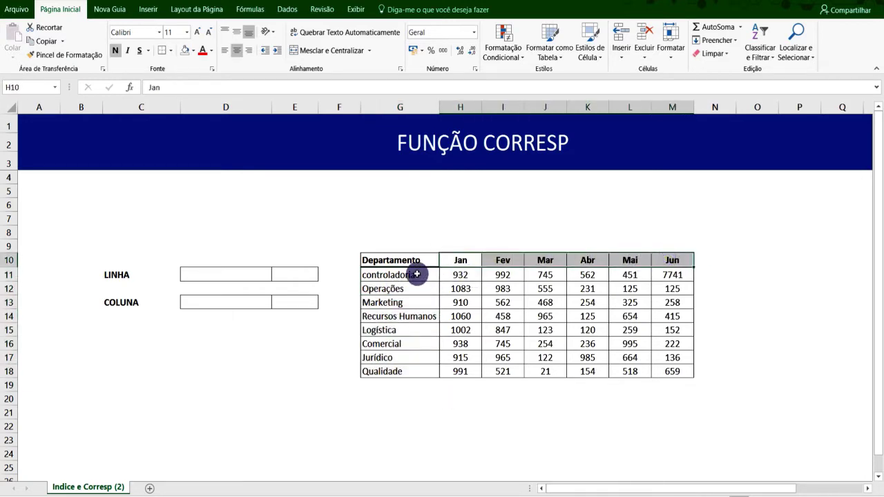
left_click_drag(409, 276, 421, 375)
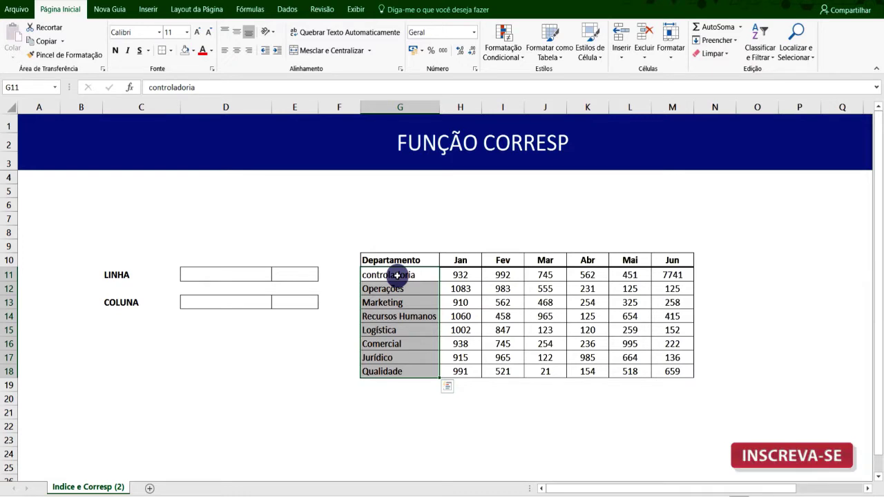
left_click_drag(395, 276, 388, 373)
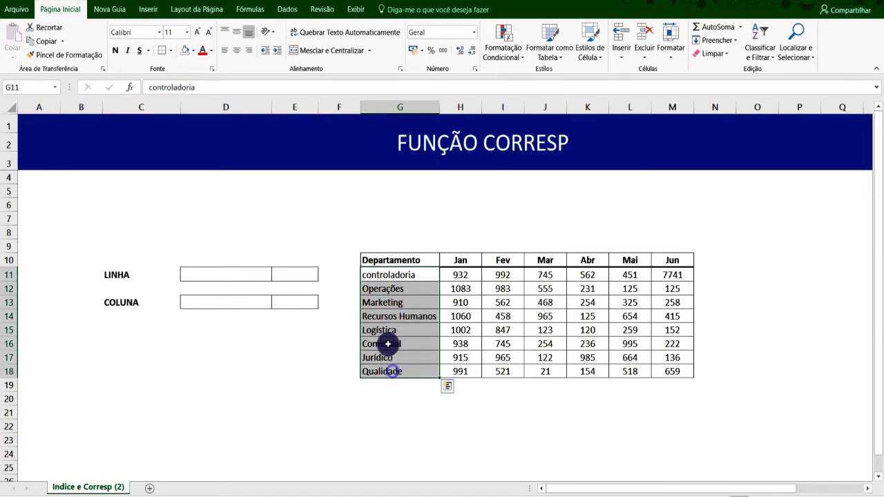
left_click(381, 302)
left_click_drag(380, 275, 395, 369)
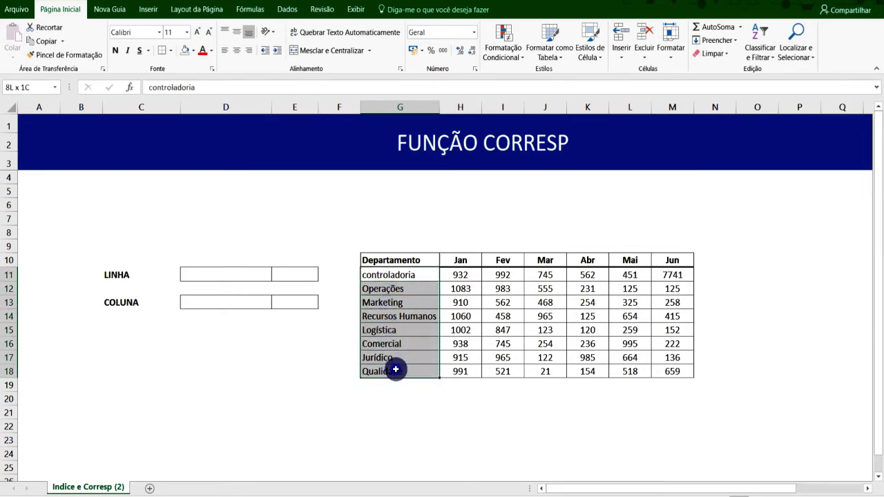
left_click(380, 303)
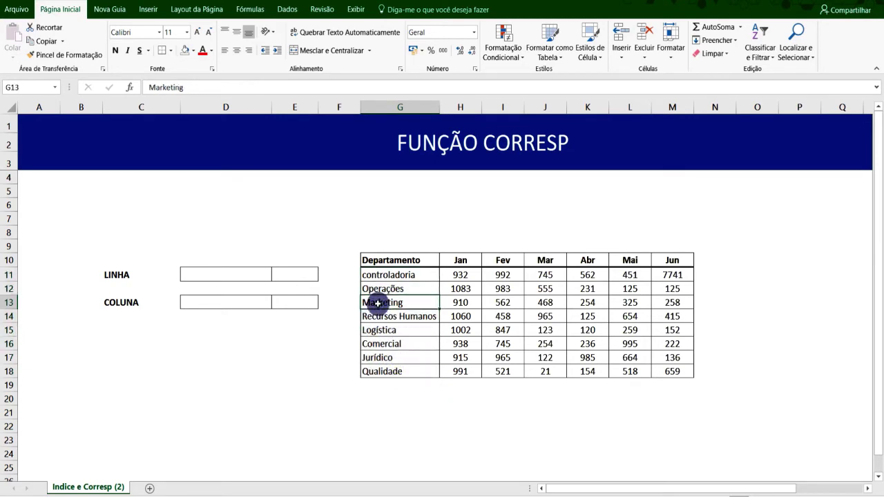
left_click(380, 275)
left_click(383, 289)
left_click(384, 302)
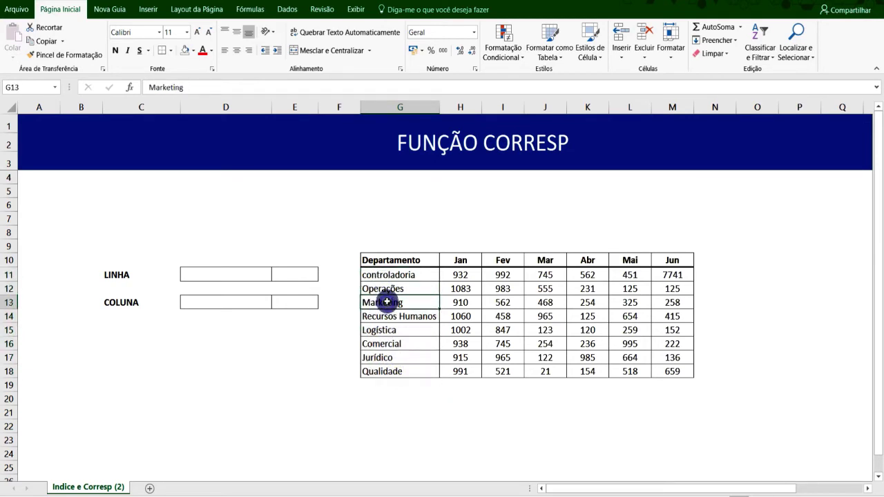
Highlight the Jan–Jun month headers, stepping across to Abr and back to Jan.
left_click(578, 261)
left_click_drag(460, 258, 679, 256)
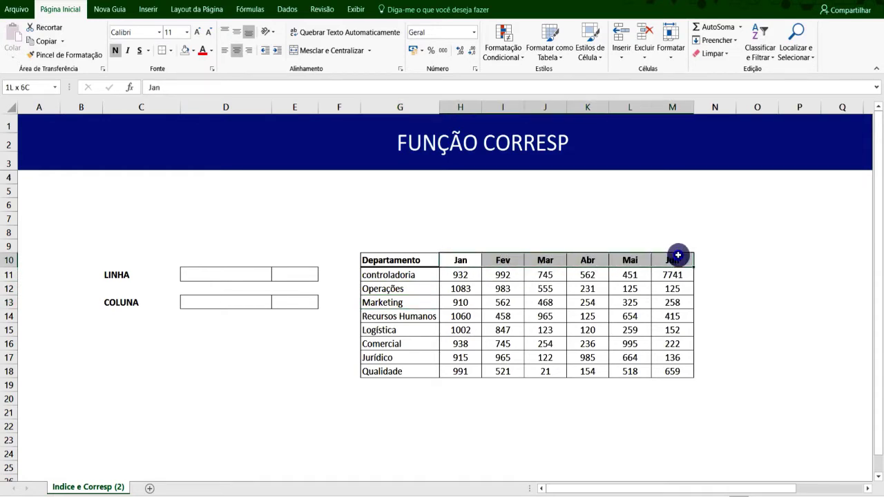
left_click(464, 260)
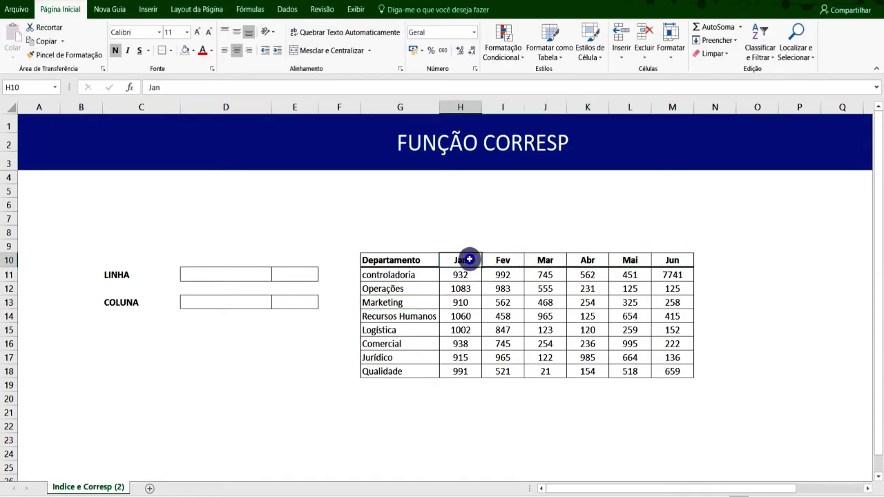
left_click(495, 260)
left_click(535, 259)
left_click(587, 259)
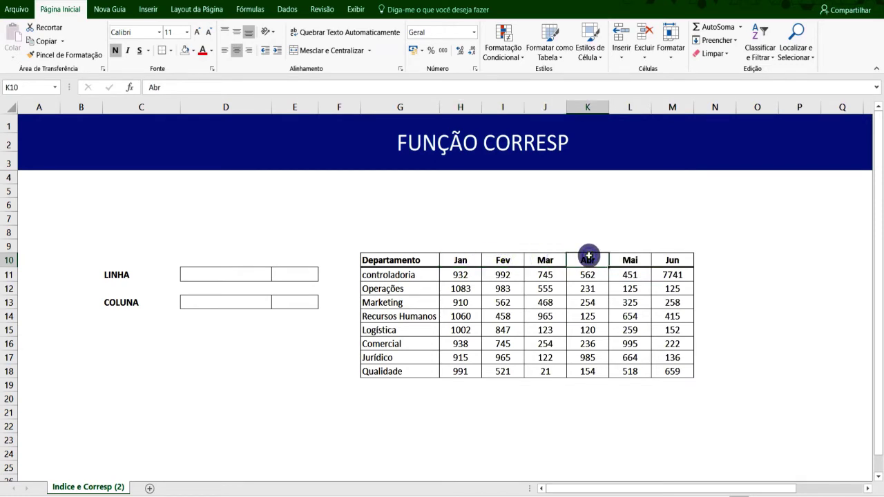
left_click(579, 245)
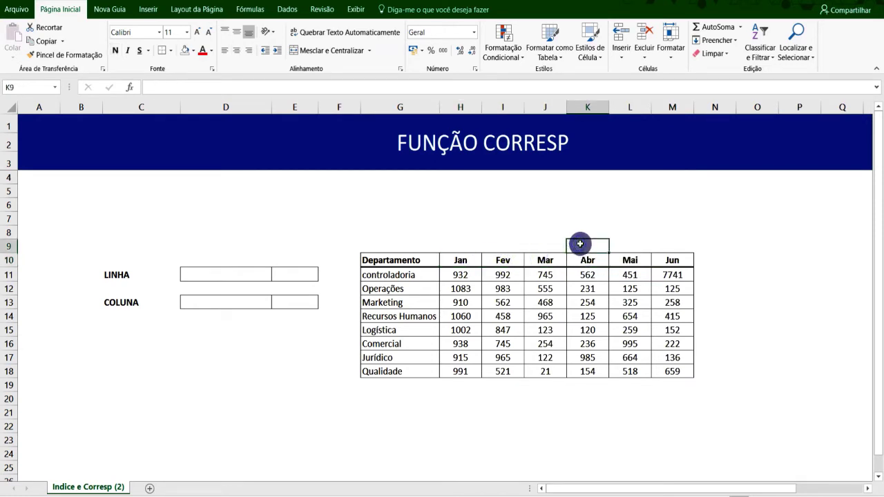
left_click(462, 258)
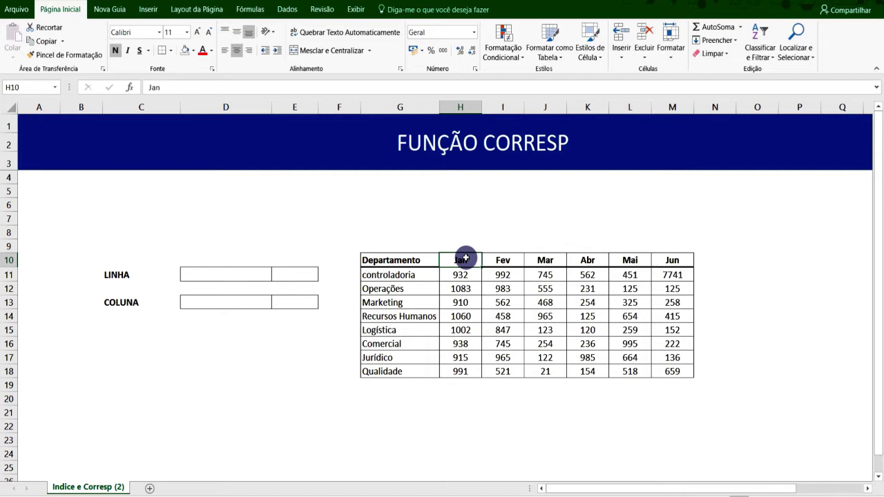
Write =CORRESP(E11;H10:M10;0) in D11 to match E11's month against the headers.
left_click(225, 276)
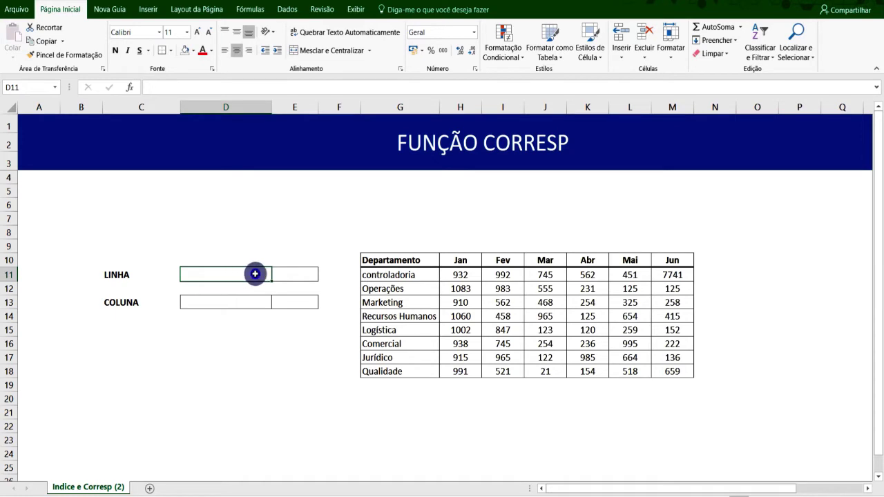
left_click_drag(252, 272, 287, 305)
left_click(239, 276)
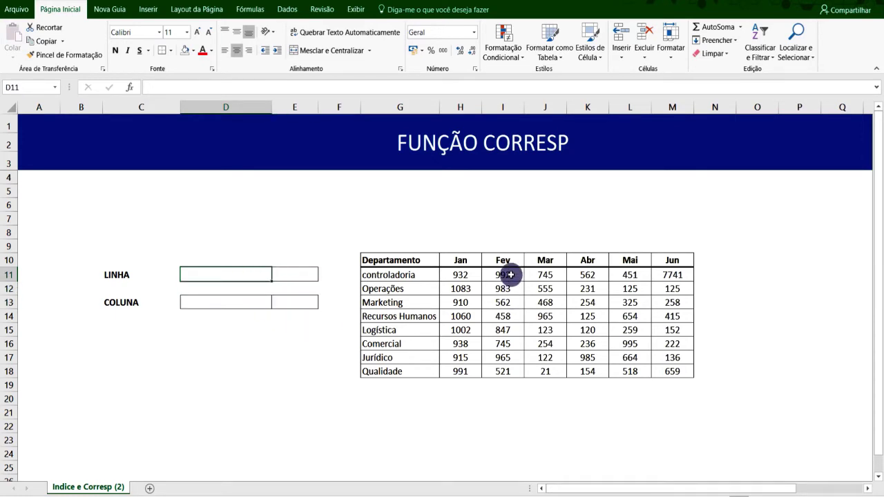
type("=CORRESP(")
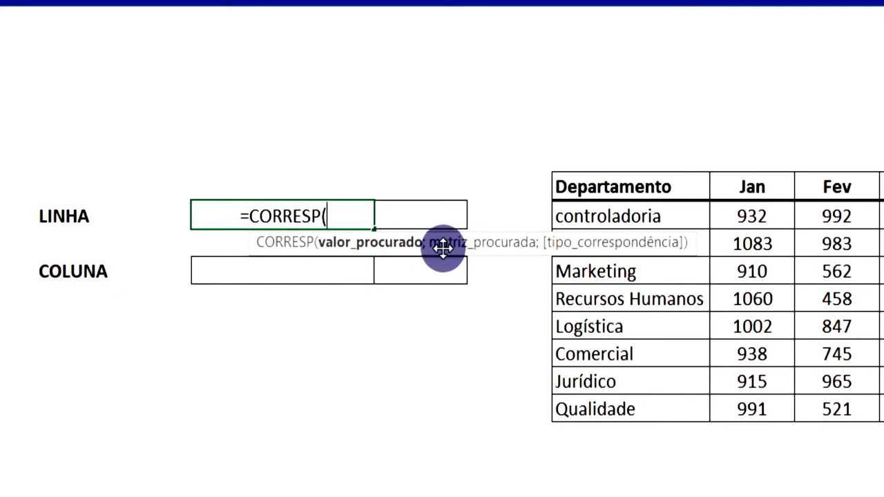
left_click(305, 279)
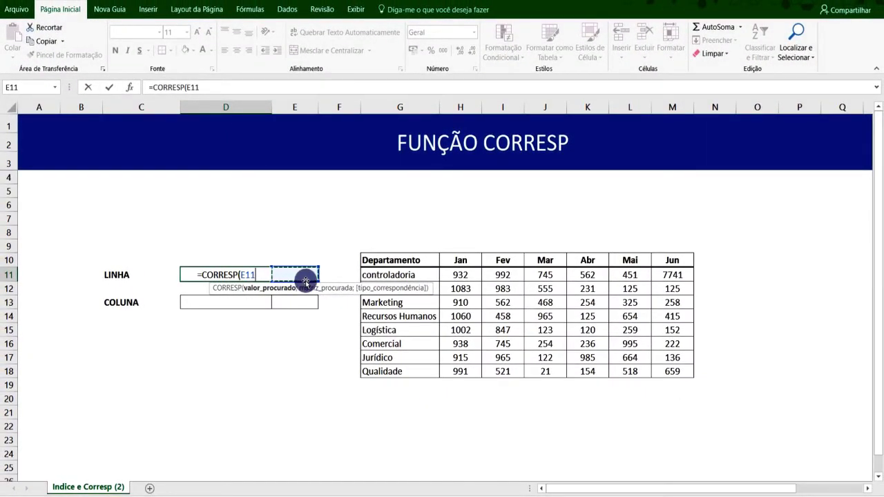
type(";")
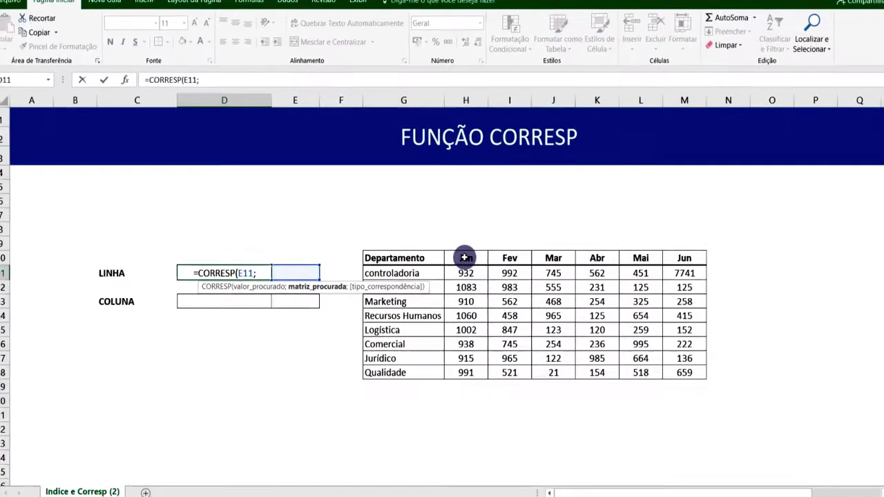
left_click_drag(461, 261, 690, 261)
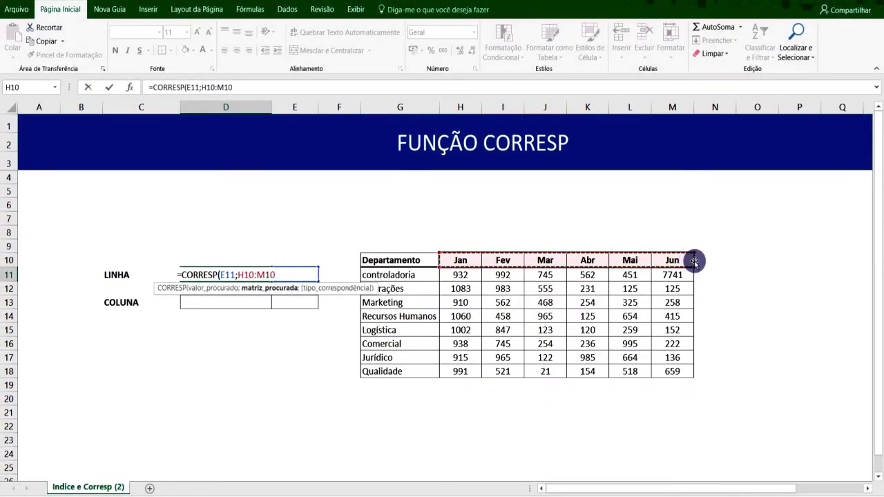
type(";")
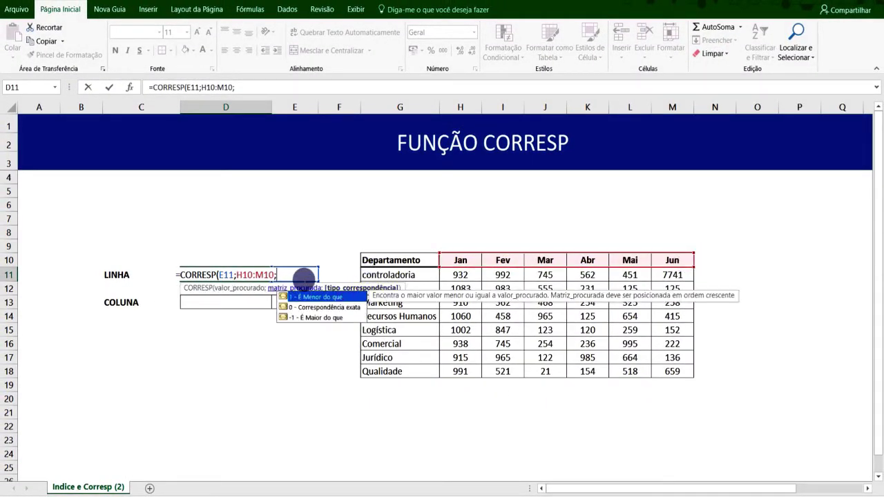
type("0")
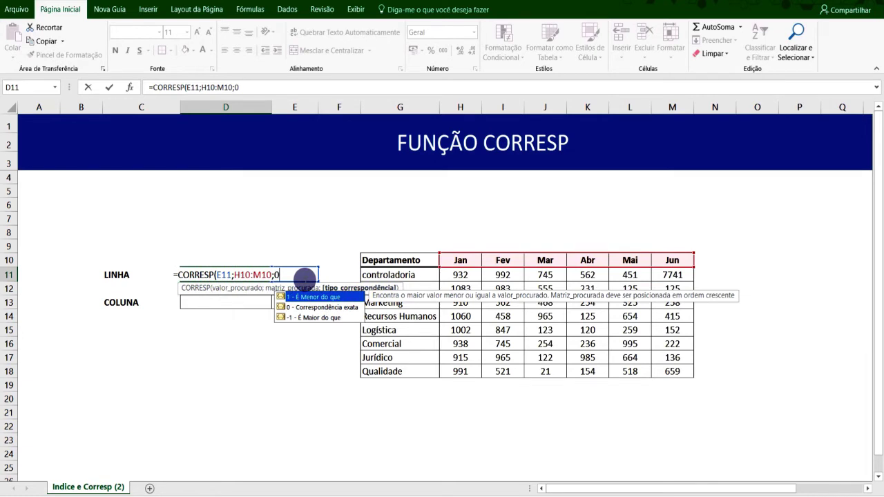
type(")")
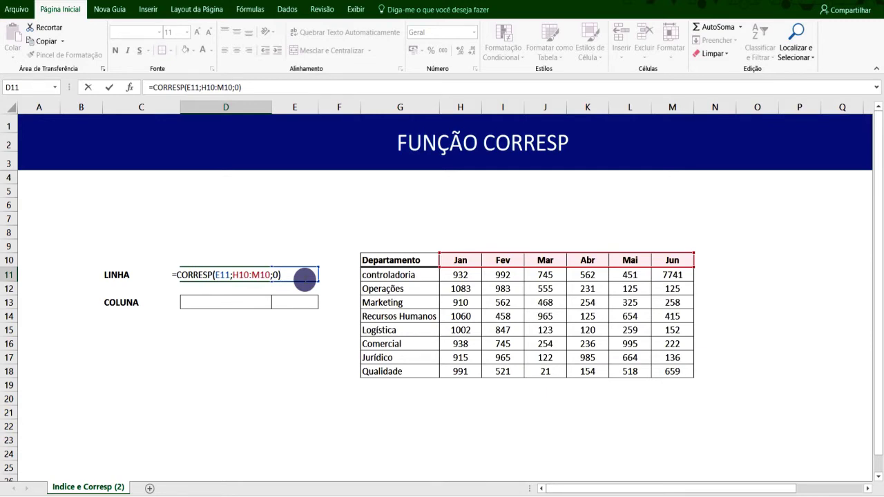
Commit the D11 formula and enter FEV in E11, so D11 returns 2.
key("Return")
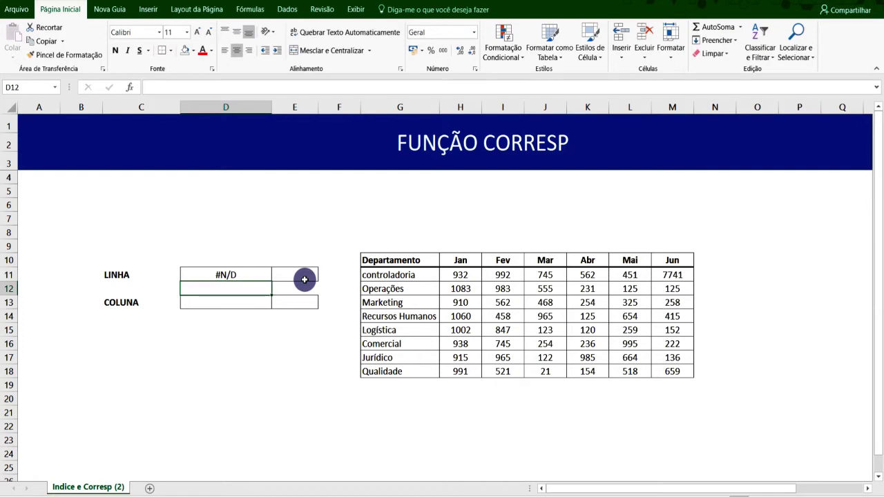
key("Up")
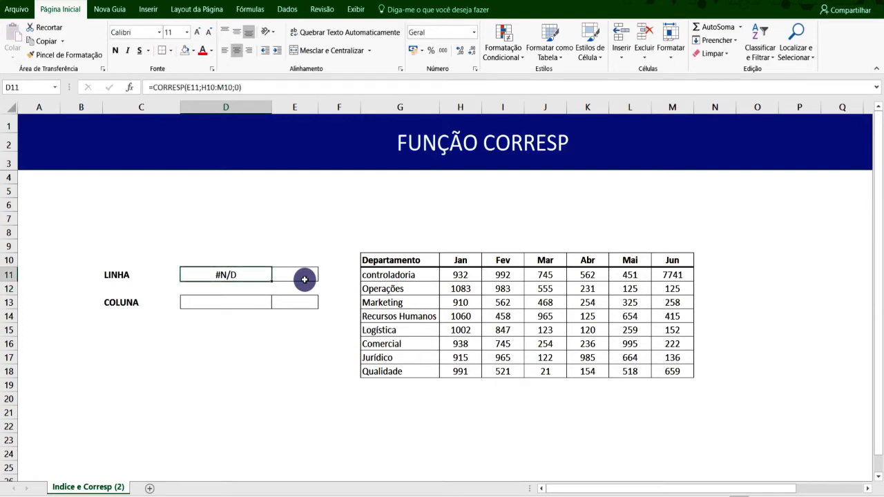
left_click(304, 279)
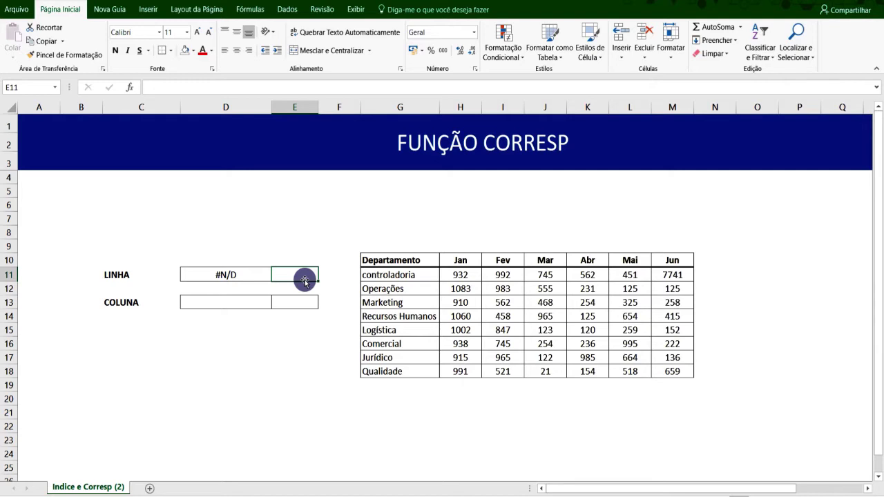
type("FEV")
key("Return")
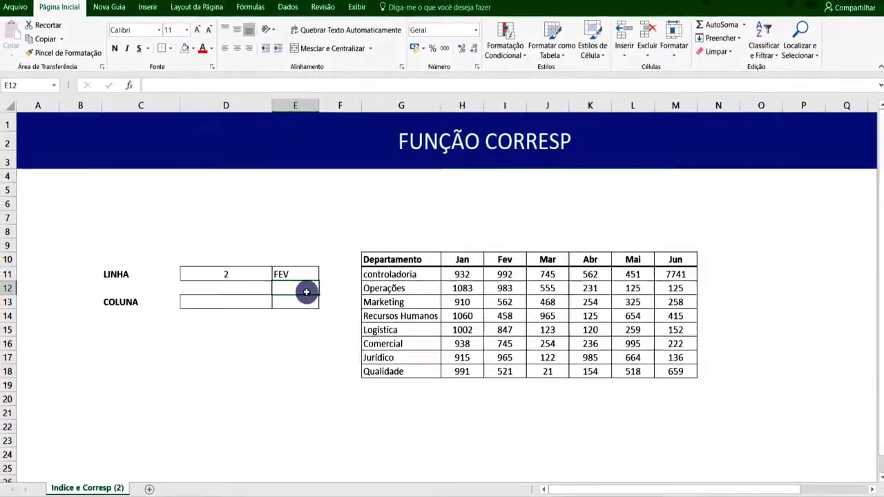
left_click_drag(462, 260, 674, 260)
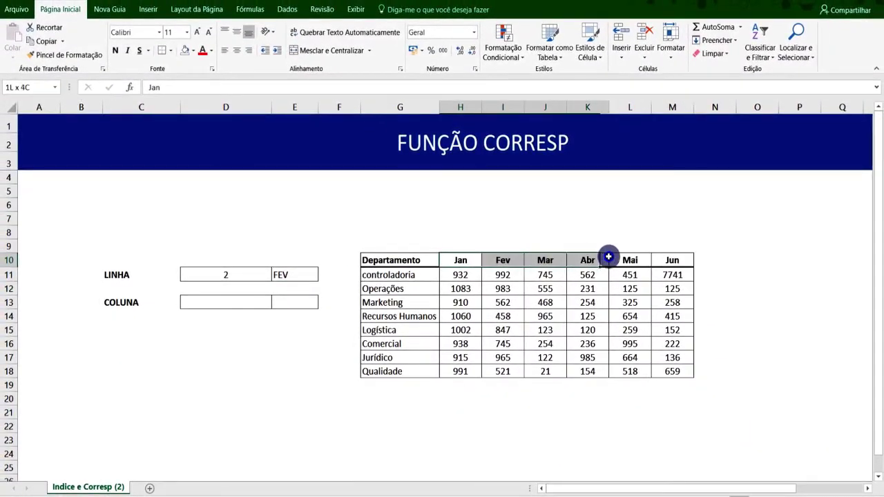
left_click(503, 258)
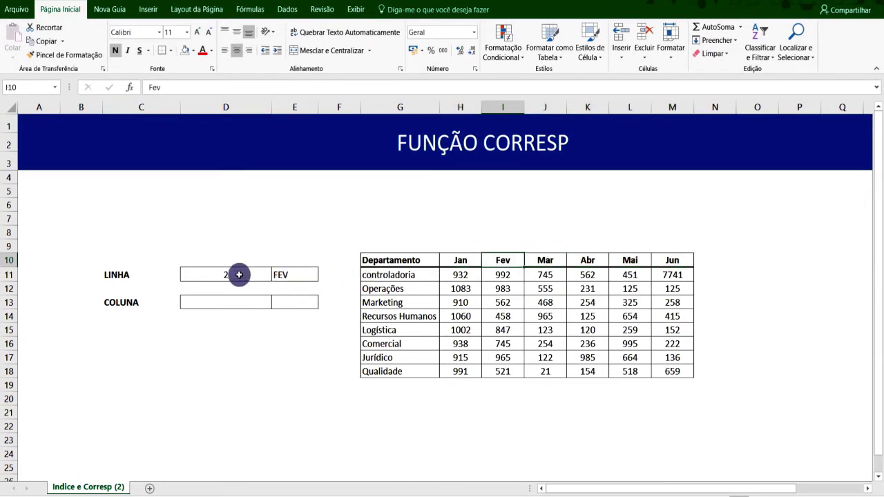
left_click(284, 273)
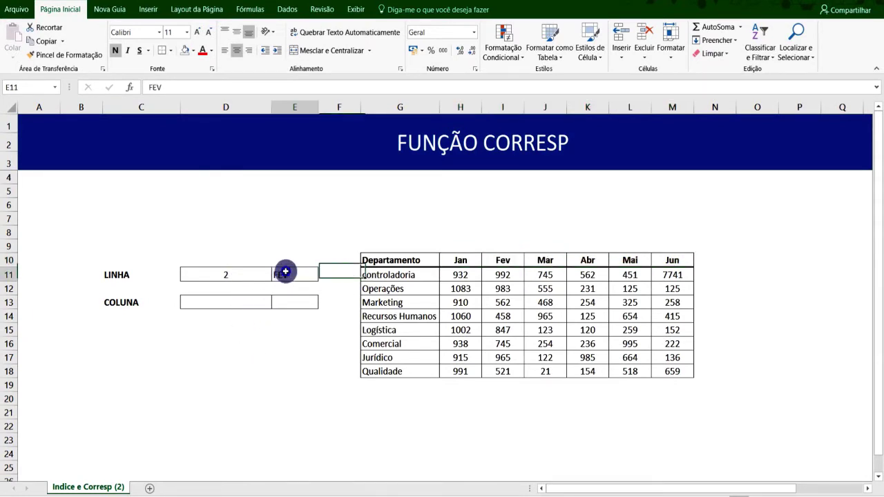
Clear E11 and rewrite D11 as =SEERRO((CORRESP(E11;H10:M10;0));"-").
key("Delete")
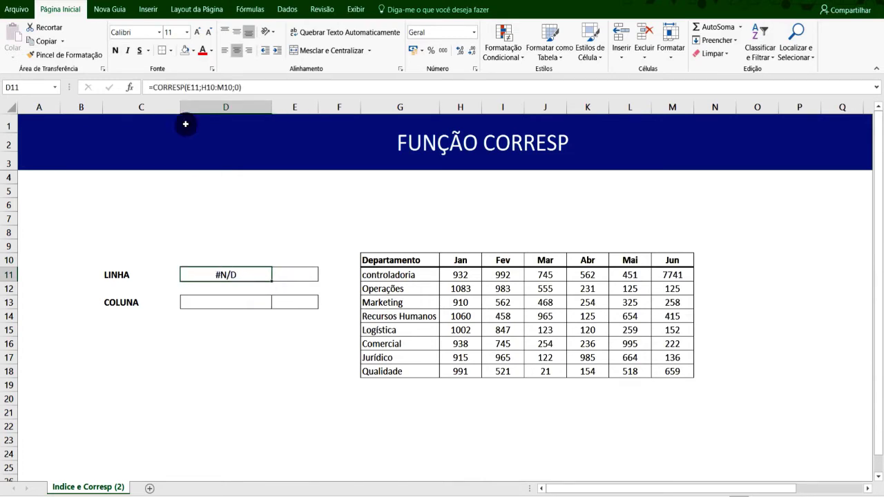
left_click(154, 88)
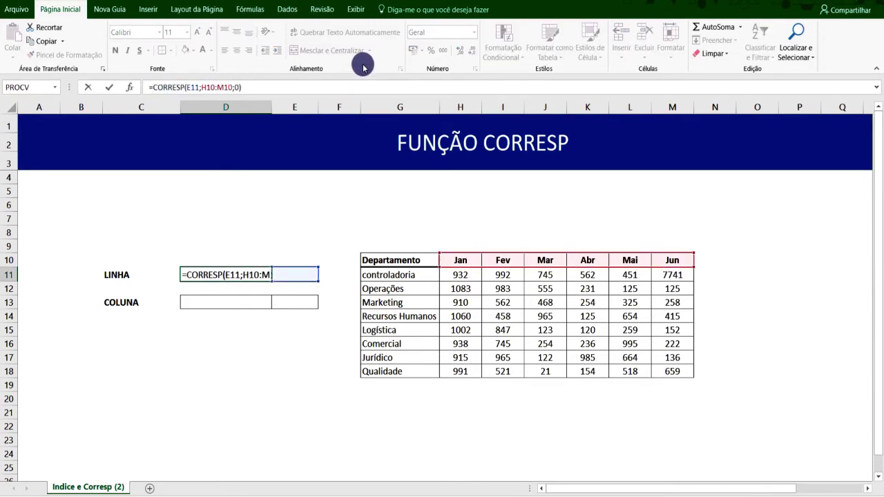
type("SEERR((")
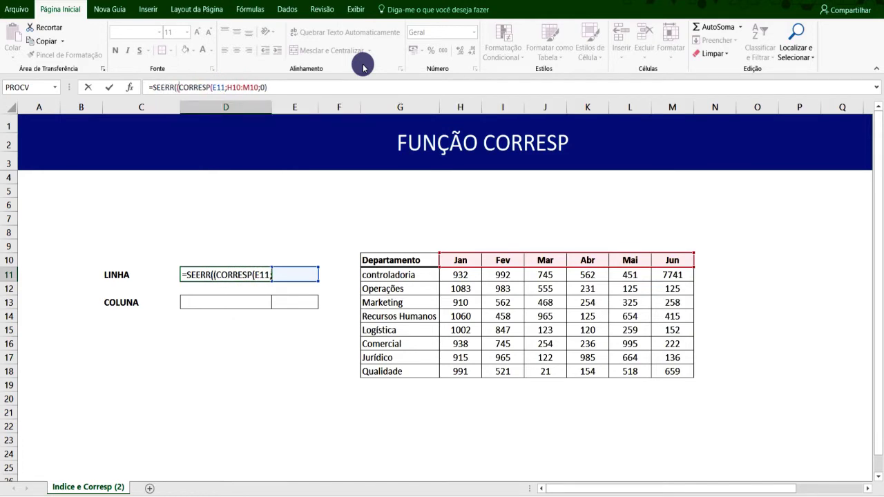
key("BackSpace")
key("BackSpace")
type("O")
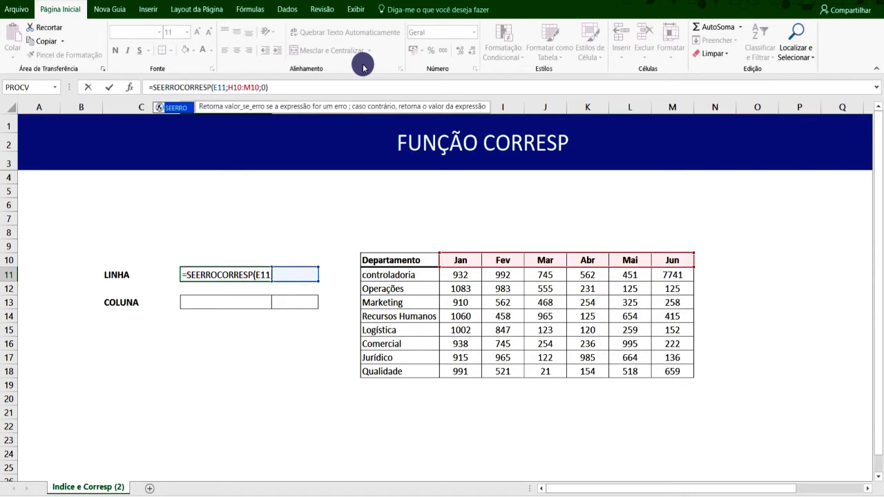
type("((")
left_click(285, 88)
type(");")
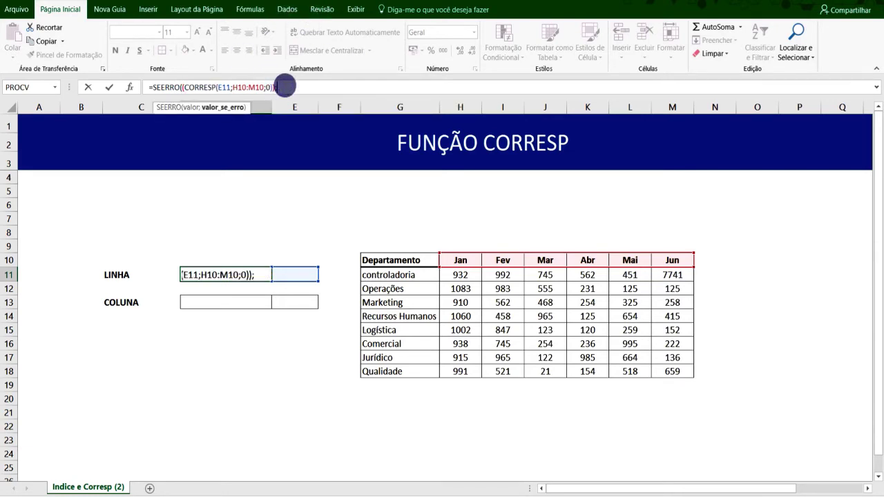
type("\"-\")")
key("Return")
key("Up")
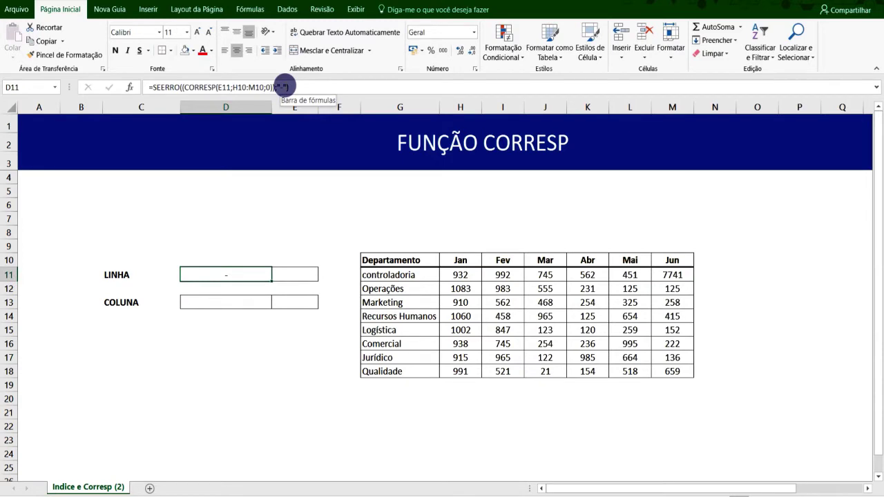
Enter JAN, FEV, then MAR in E11, with D11 showing 1, 2, then 3.
key("Right")
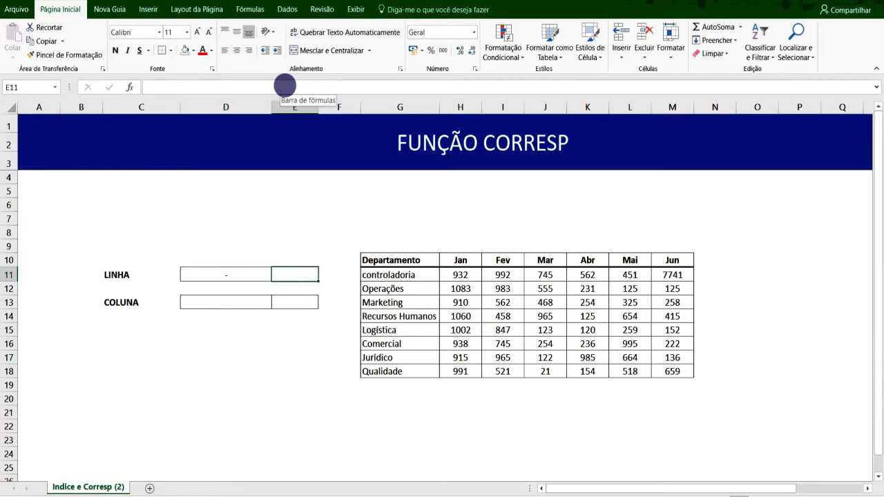
key("Left")
key("Right")
type("JAN")
key("Return")
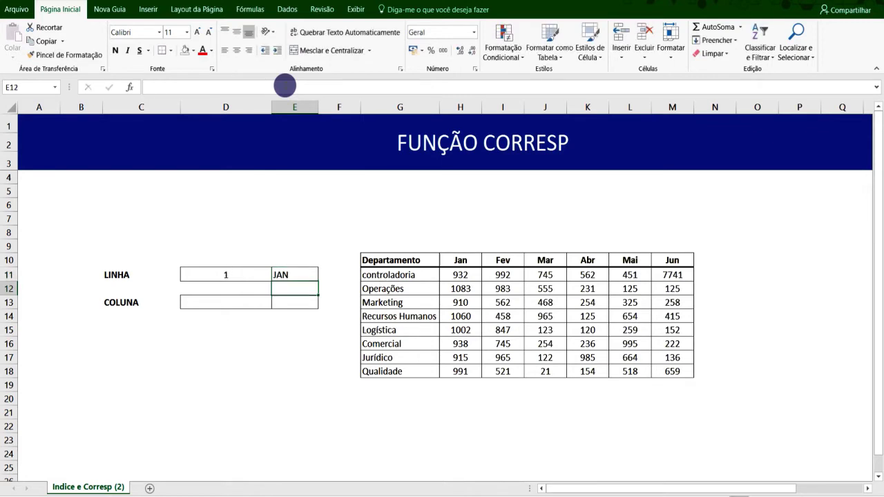
key("Up")
type("FEV")
key("Return")
key("Up")
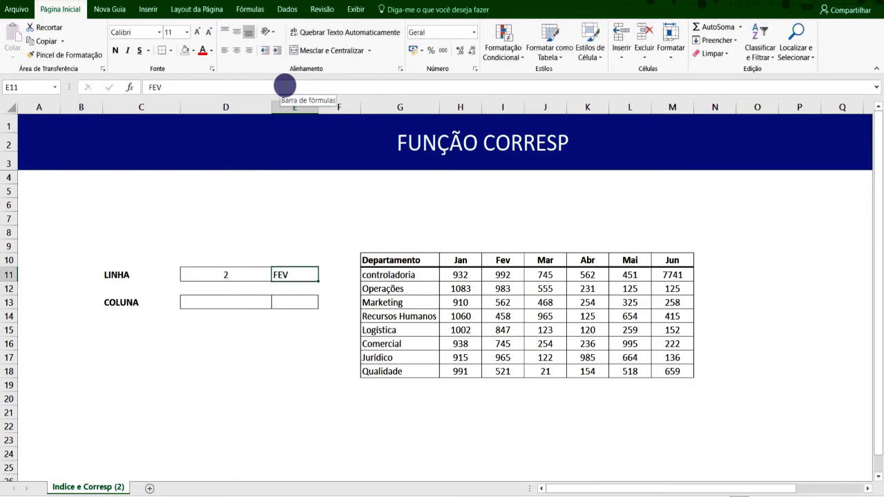
type("MAR")
key("Return")
Move to the COLUNA cell D13 and mark out the Departamento column.
key("Left")
key("Down")
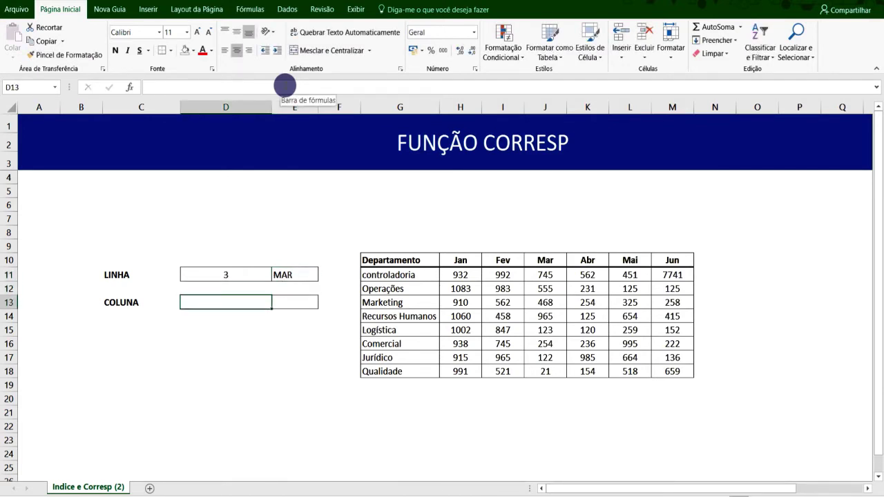
left_click_drag(399, 260, 405, 373)
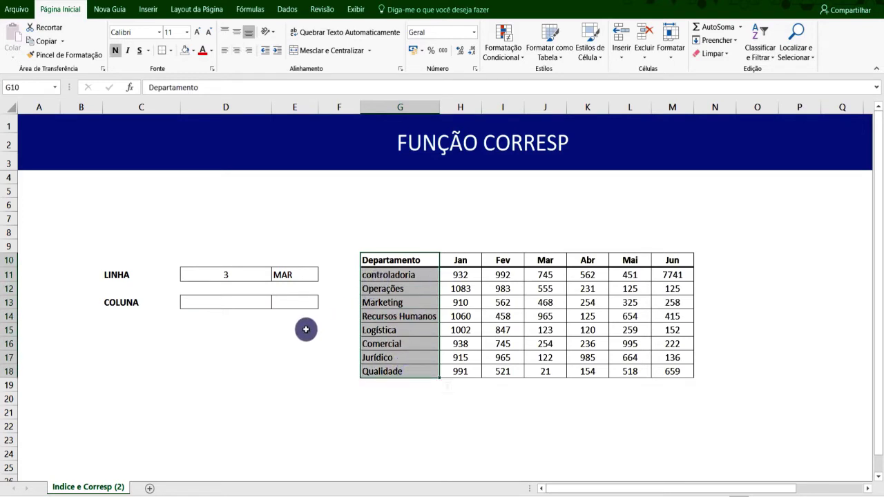
Highlight the department list G10:G18 in the table.
mouse_move(396, 260)
left_mouse_down()
mouse_move(400, 401)
mouse_move(413, 375)
left_mouse_up()
mouse_move(459, 262)
left_mouse_down()
mouse_move(545, 259)
mouse_move(401, 260)
mouse_move(411, 374)
left_mouse_up()
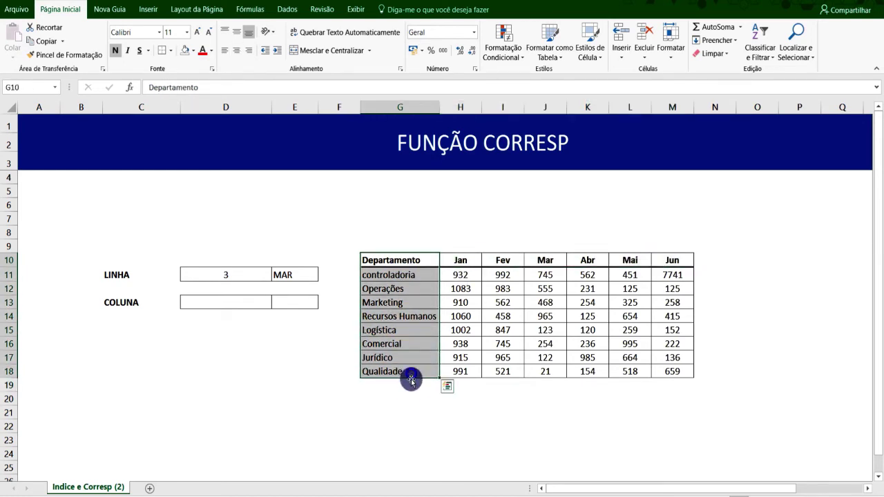
left_click(338, 403)
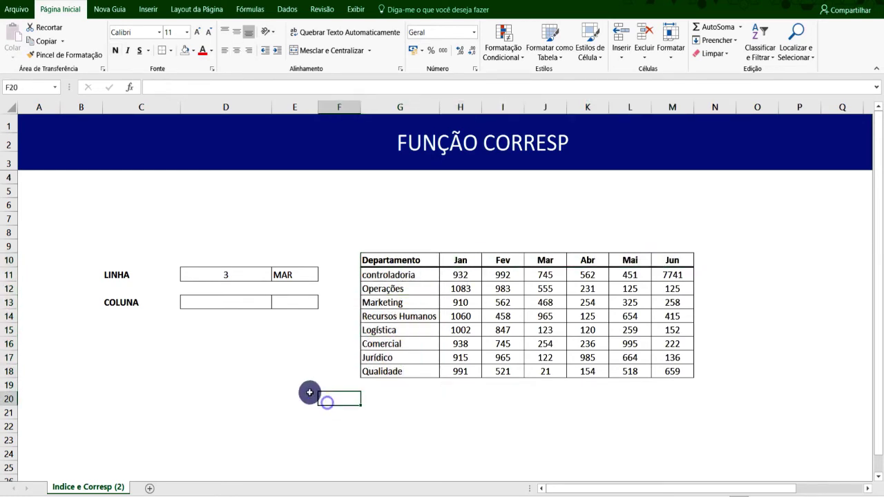
Enter =CORRESP(E13;G11:G18;0) in D13, which returns #N/D for now.
left_click(233, 306)
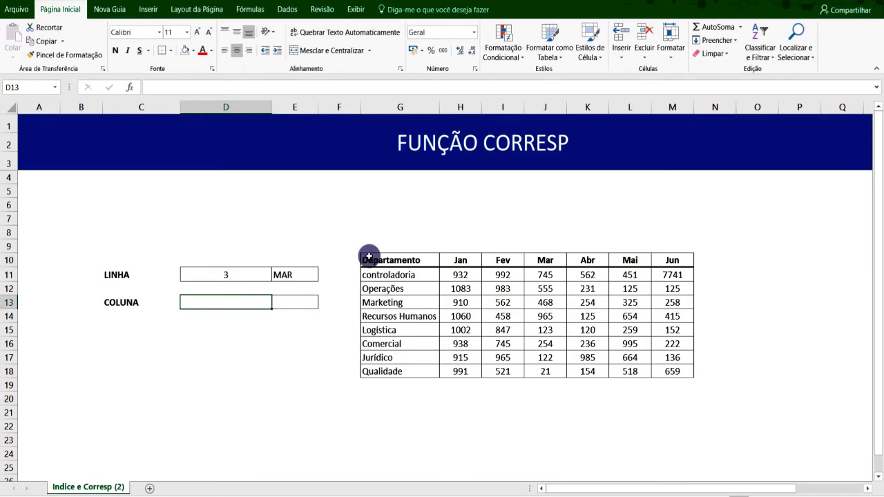
type("=CORRESO")
key("BackSpace")
type("P")
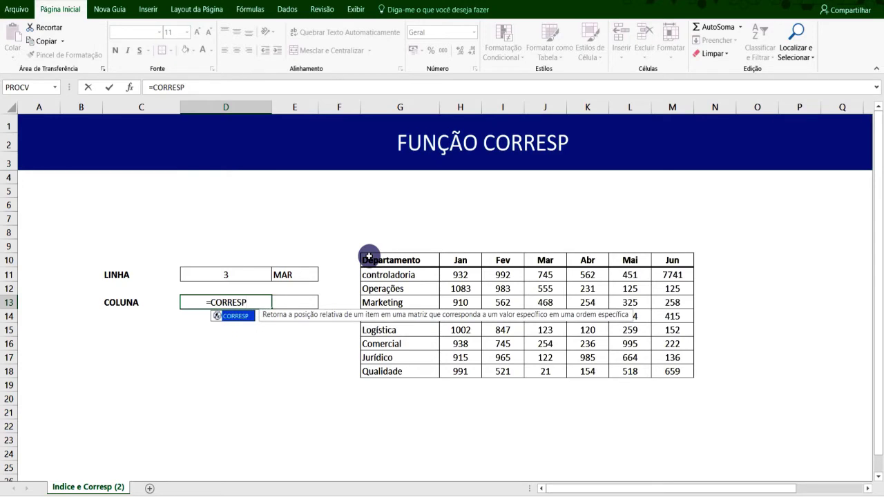
key("Escape")
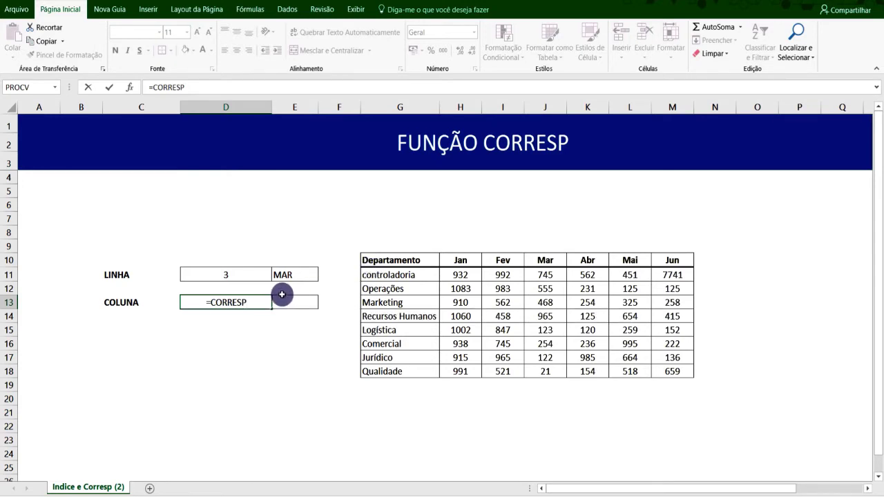
type("(")
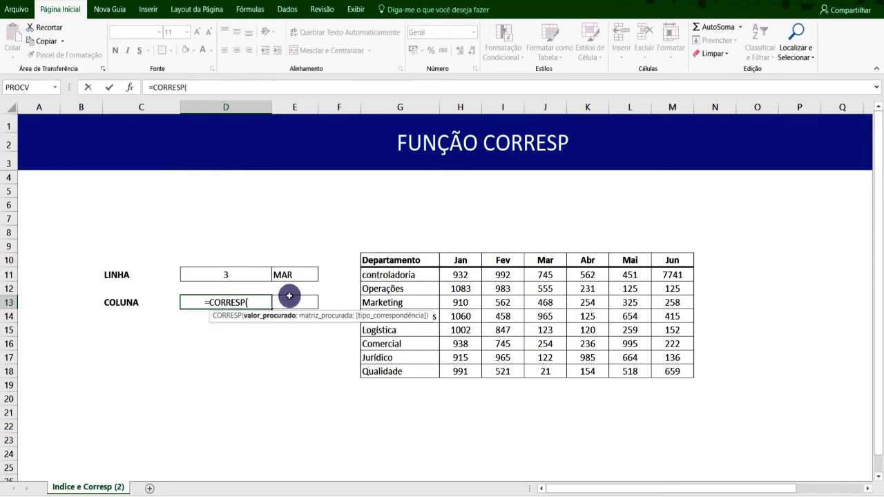
left_click(287, 300)
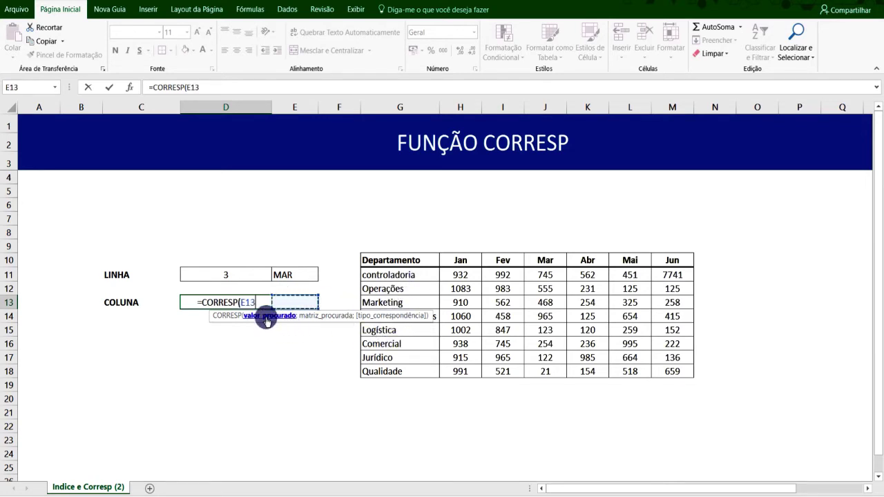
type(";")
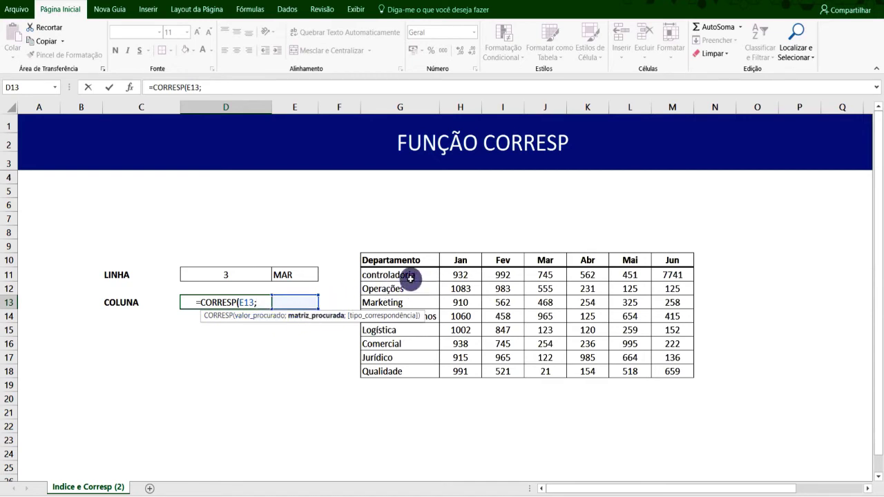
left_click_drag(405, 275, 407, 368)
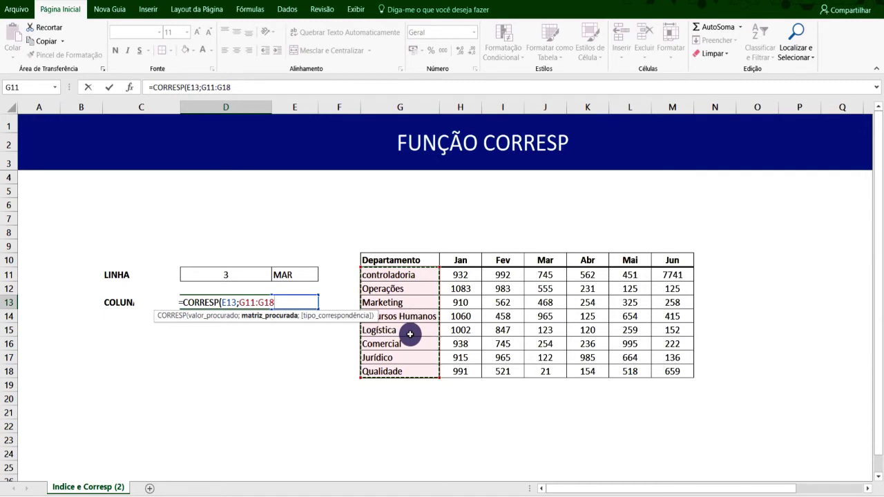
type(";0")
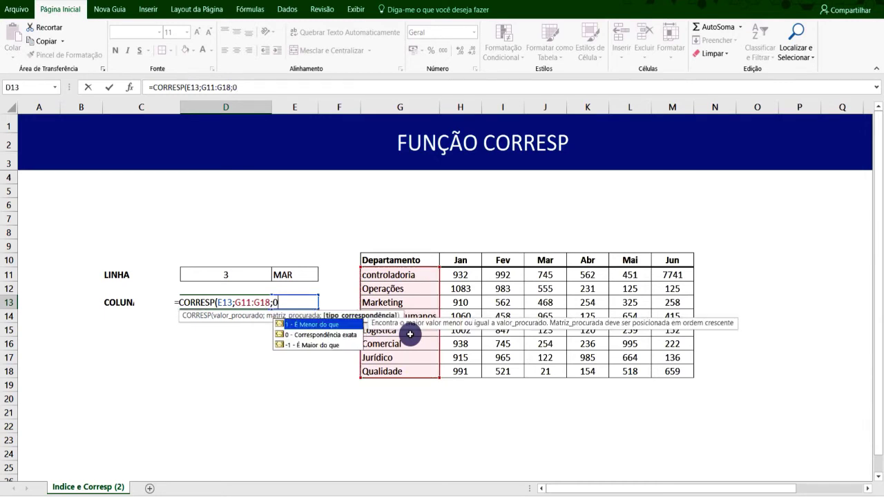
type(")")
key("Return")
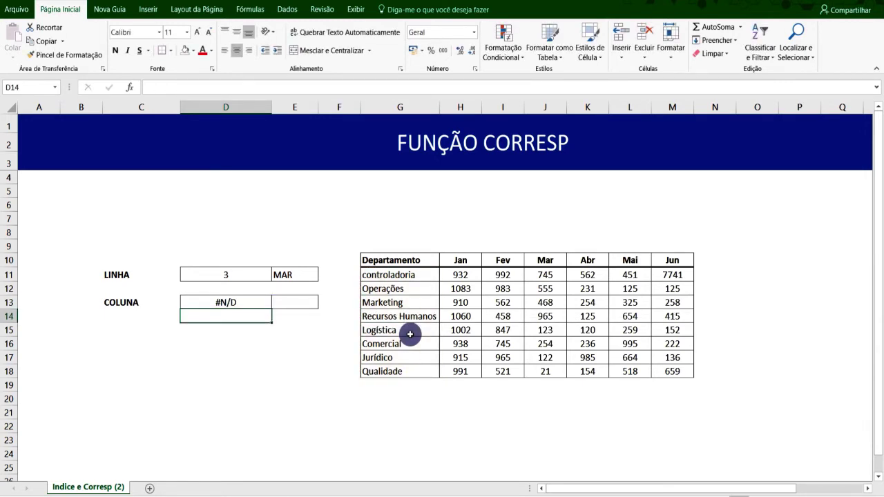
key("Up")
key("Right")
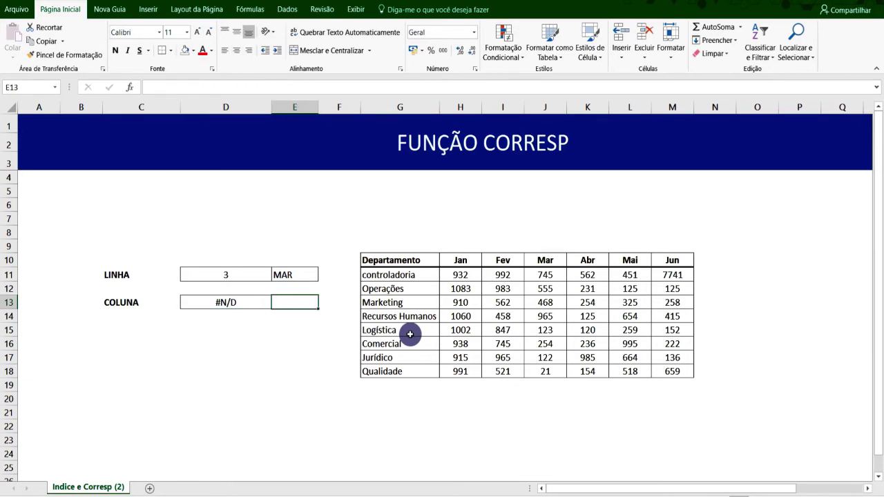
type("COMERCAIL")
key("BackSpace")
key("BackSpace")
key("BackSpace")
type("IL")
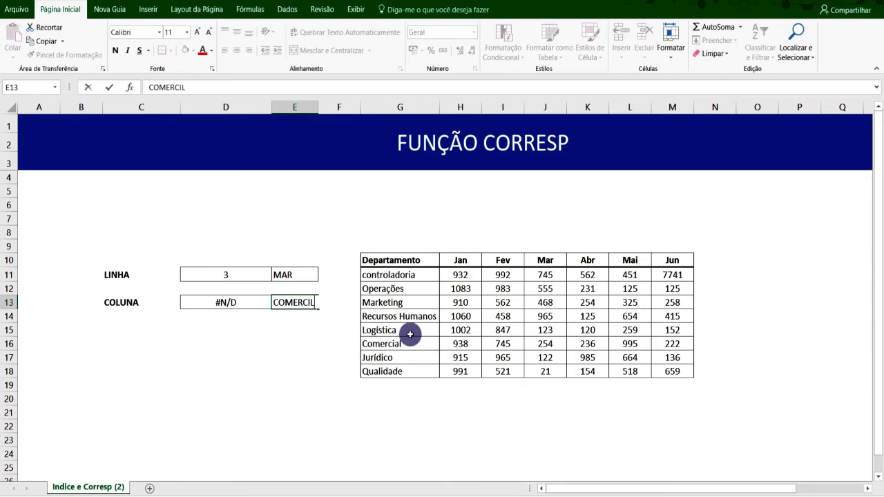
key("BackSpace")
type("AL")
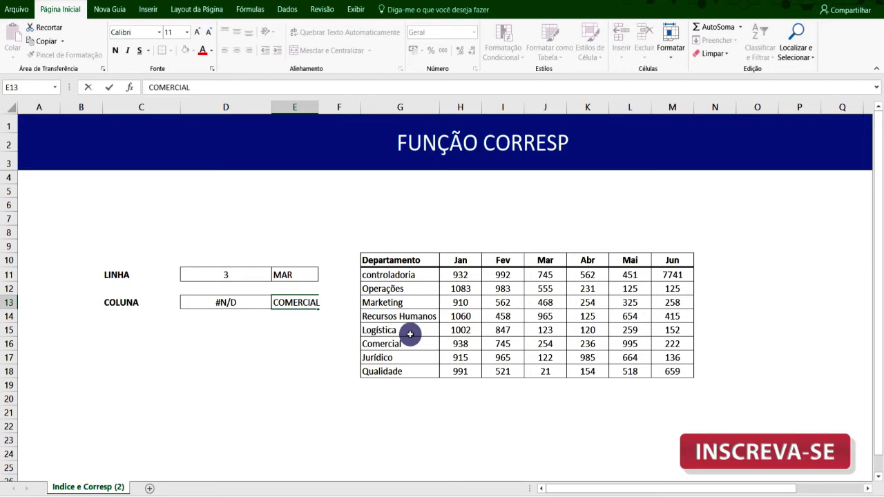
key("Return")
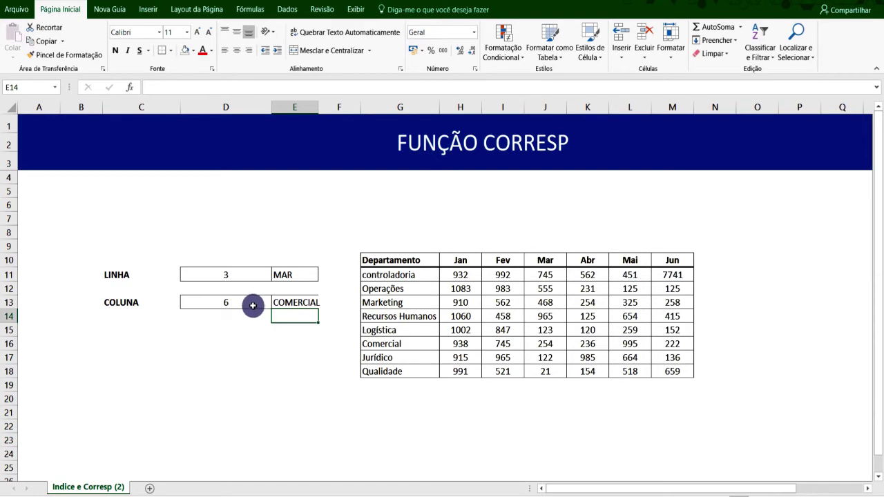
left_click(293, 301)
key("Delete")
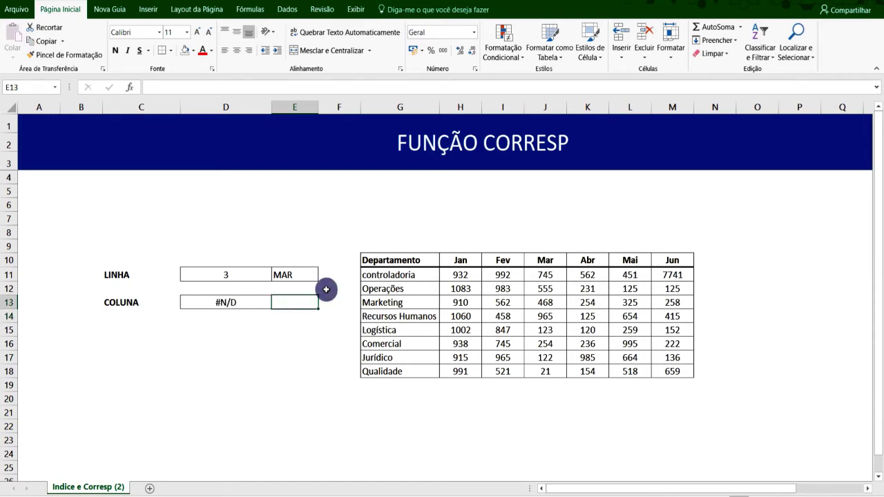
left_click(225, 304)
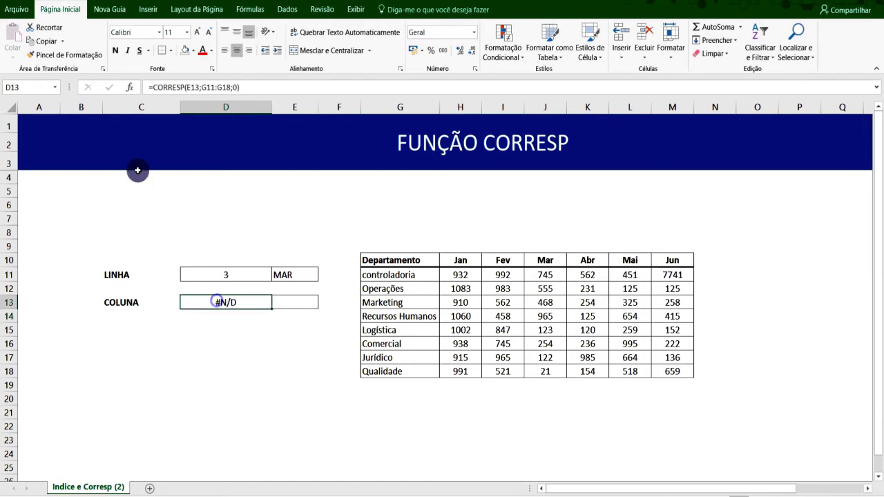
Wrap D13's CORRESP formula in SEERRO so errors show a dash instead of #N/D.
left_click(153, 87)
type("SEERRO((")
left_click(287, 87)
type(");\"")
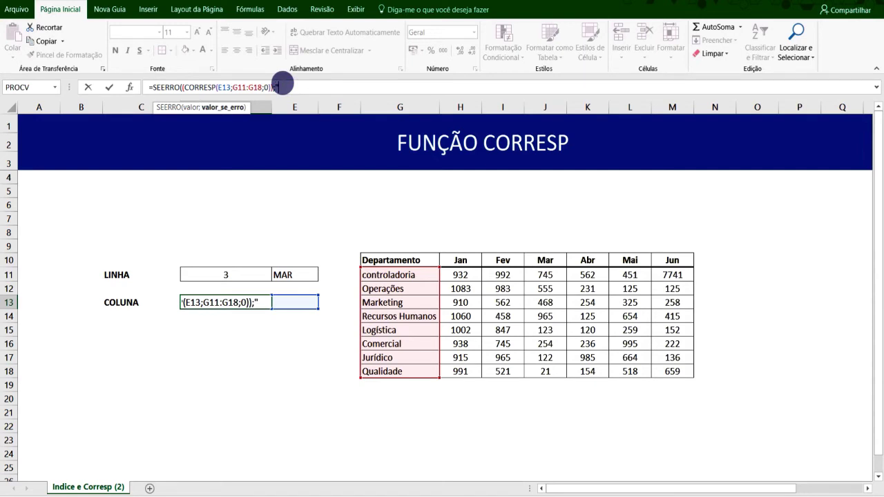
type("\")")
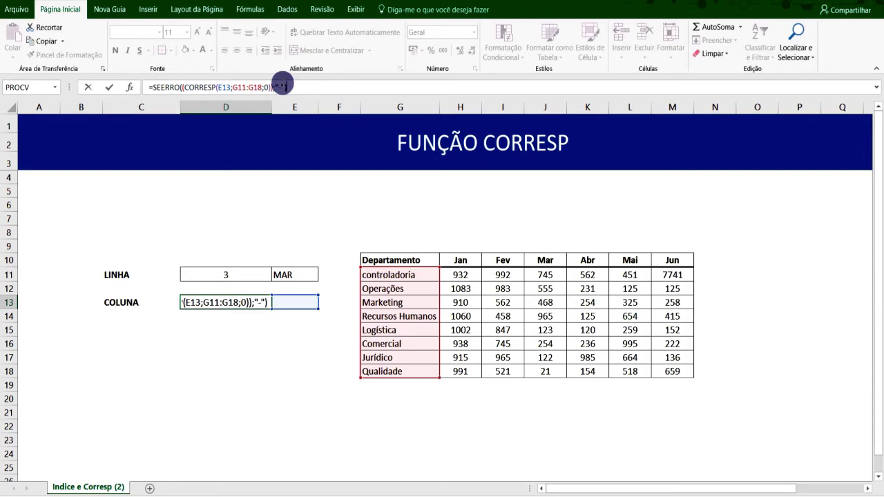
key("Return")
Enter CONTROLADORIA in E13 so D13 returns position 1.
key("Up")
key("Right")
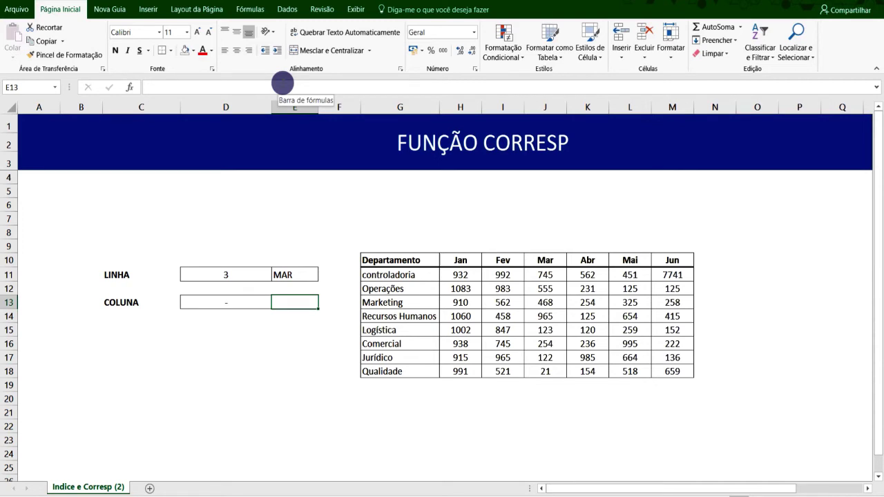
type("CONTROLADORIA")
key("Return")
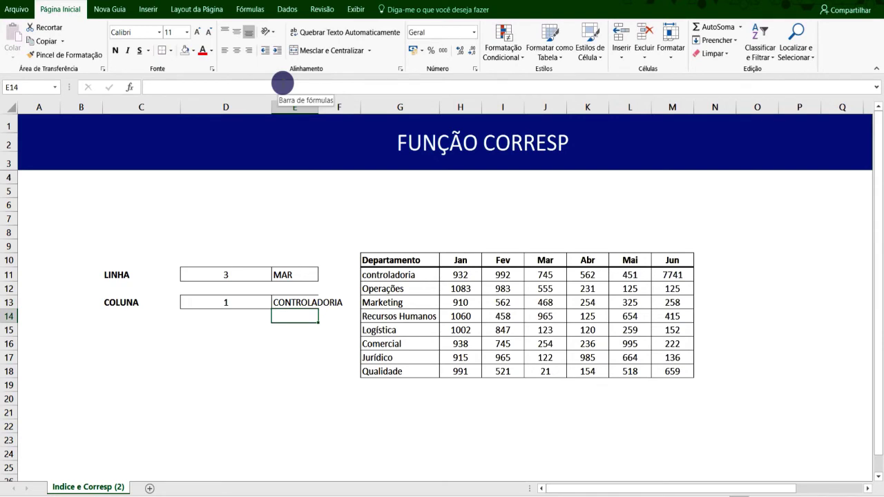
left_click_drag(409, 274, 399, 371)
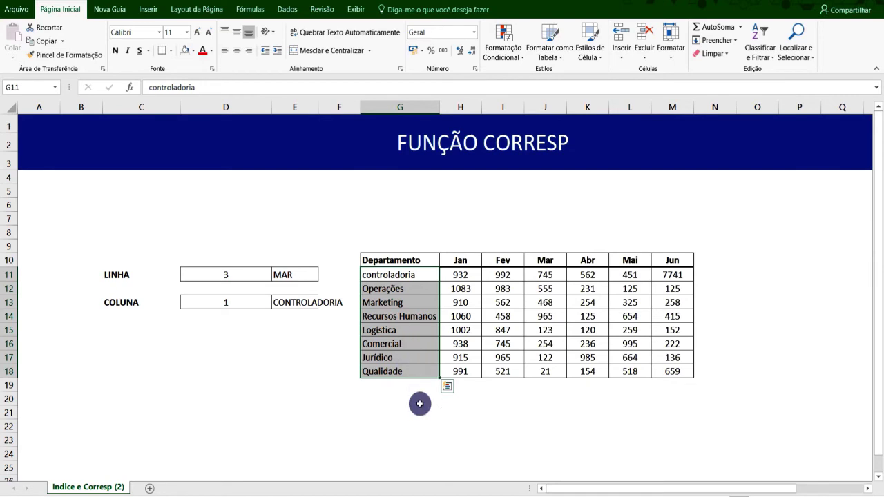
left_click(289, 397)
left_click(304, 301)
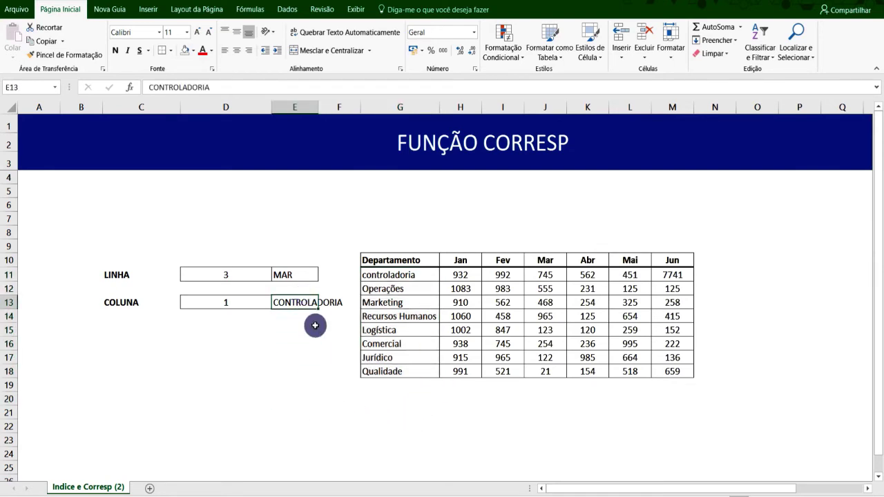